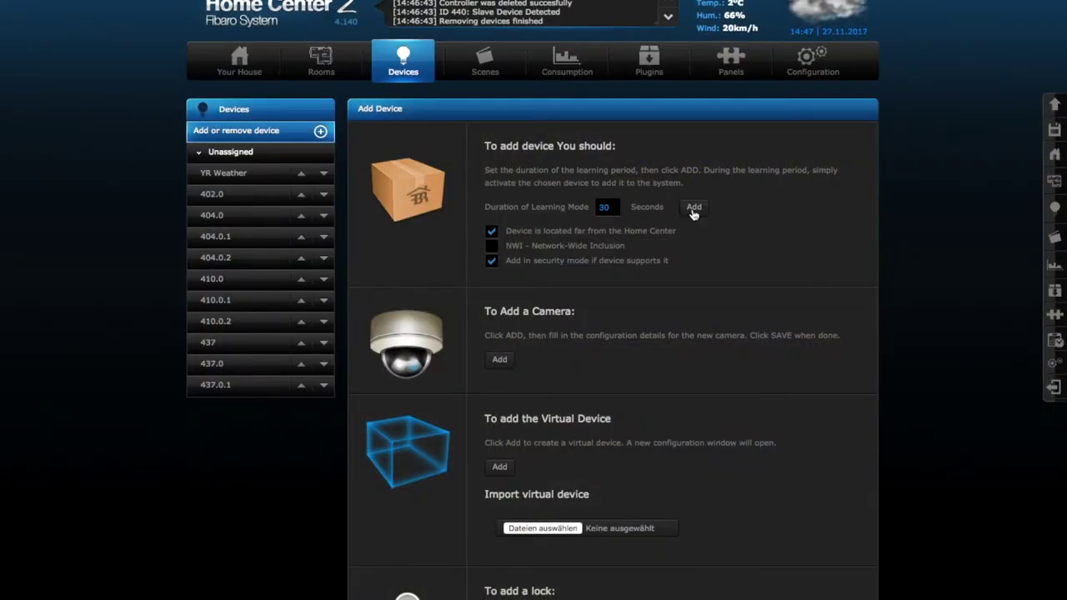
- Include the keypad in secure mode as device 443, then return to the Devices overview
left_click(694, 209)
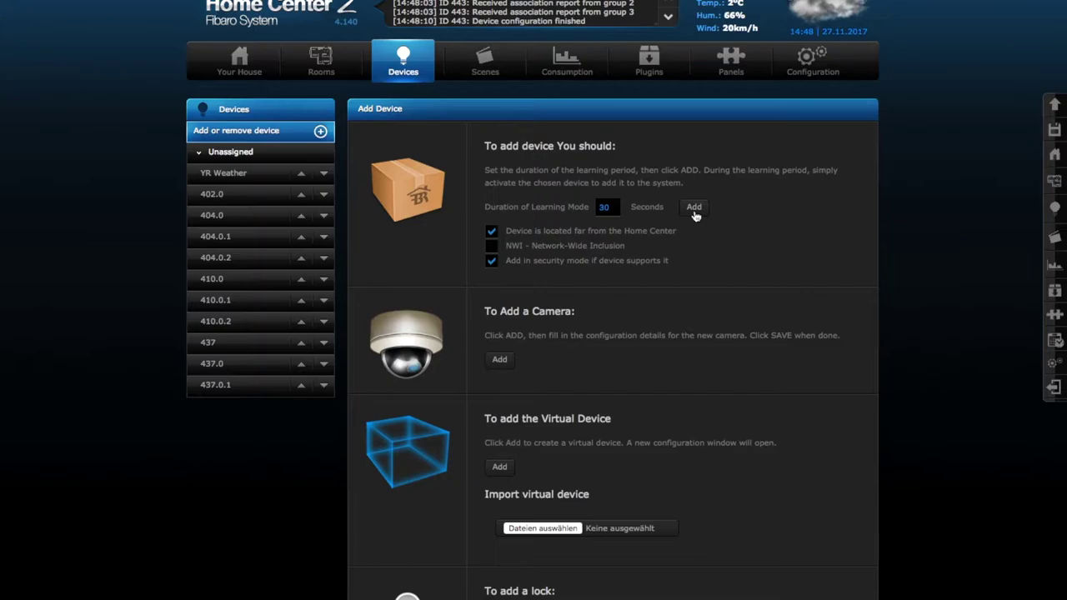
left_click(424, 70)
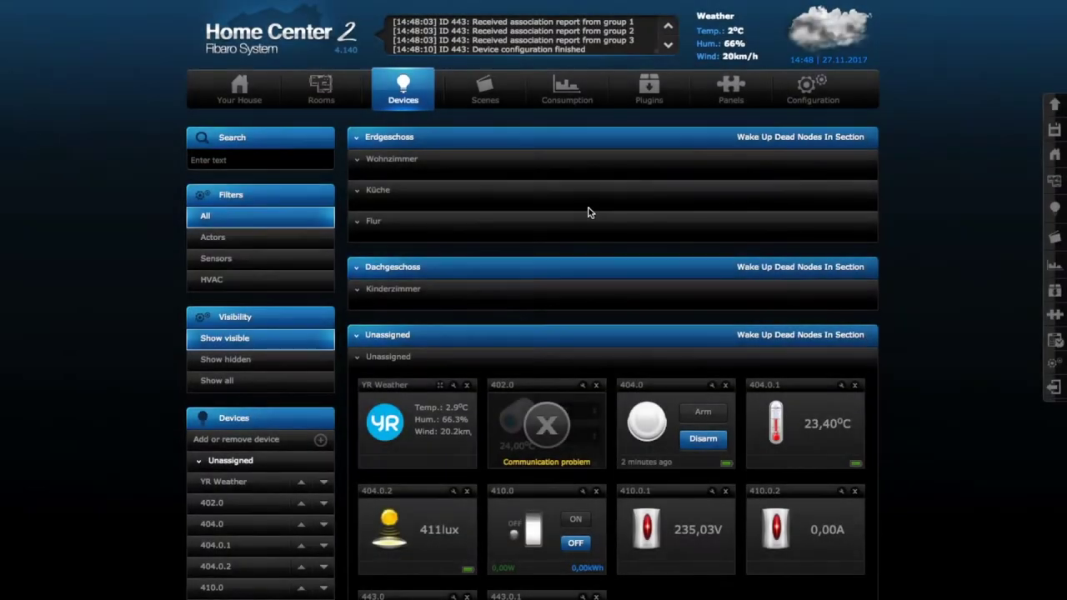
- Scroll the device list to 443.0 and open its settings
scroll(700, 218, "down", 1)
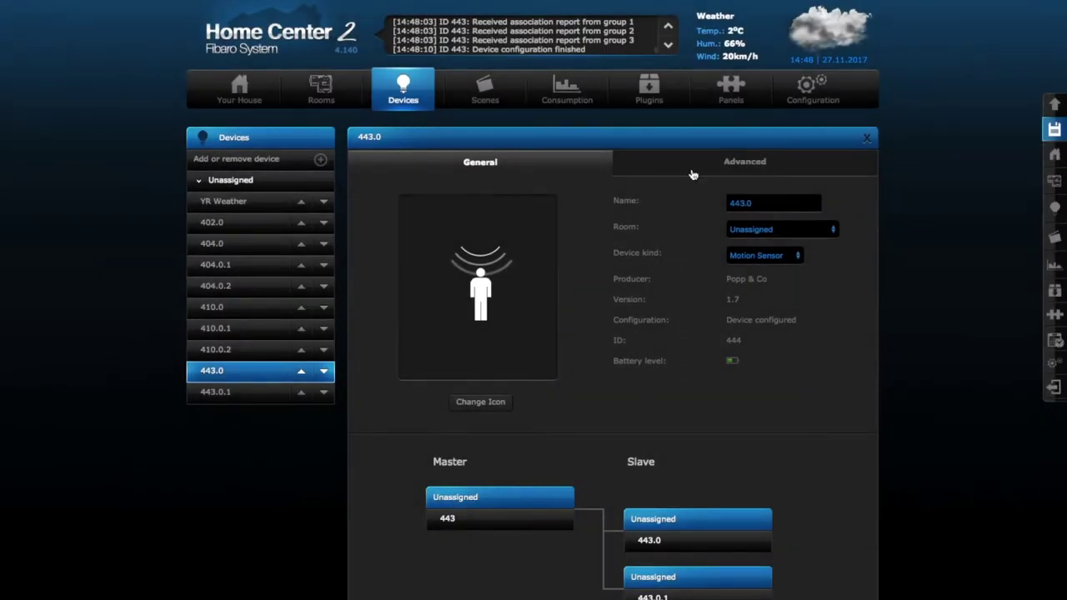
- Synchronize device 443.0 from its Advanced tab so PIN configuration shows 0 / 20 slots
left_click(691, 173)
scroll(660, 340, "down", 1)
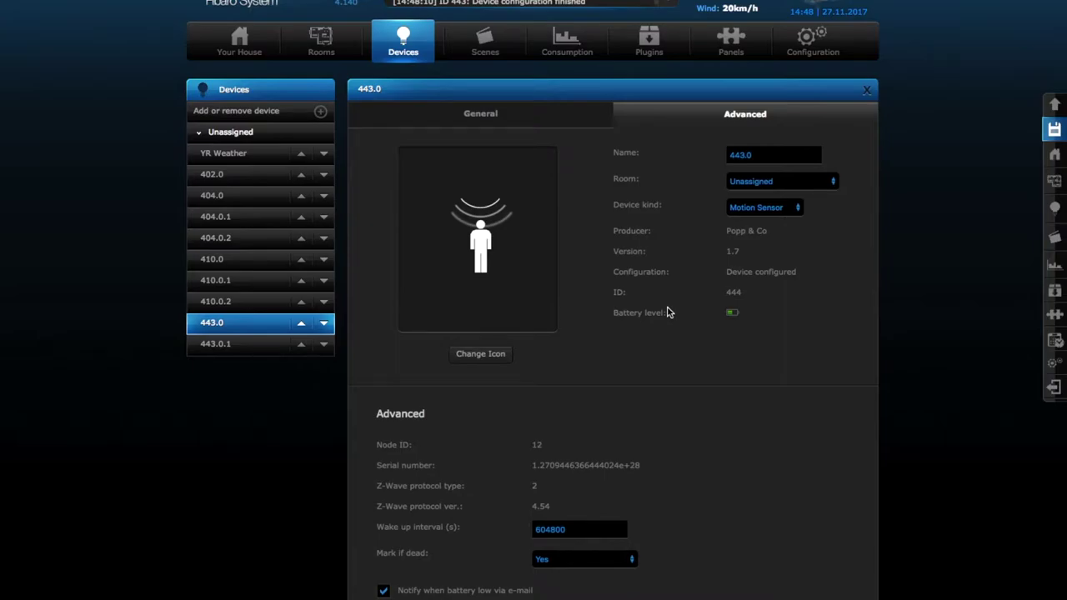
scroll(670, 310, "down", 10)
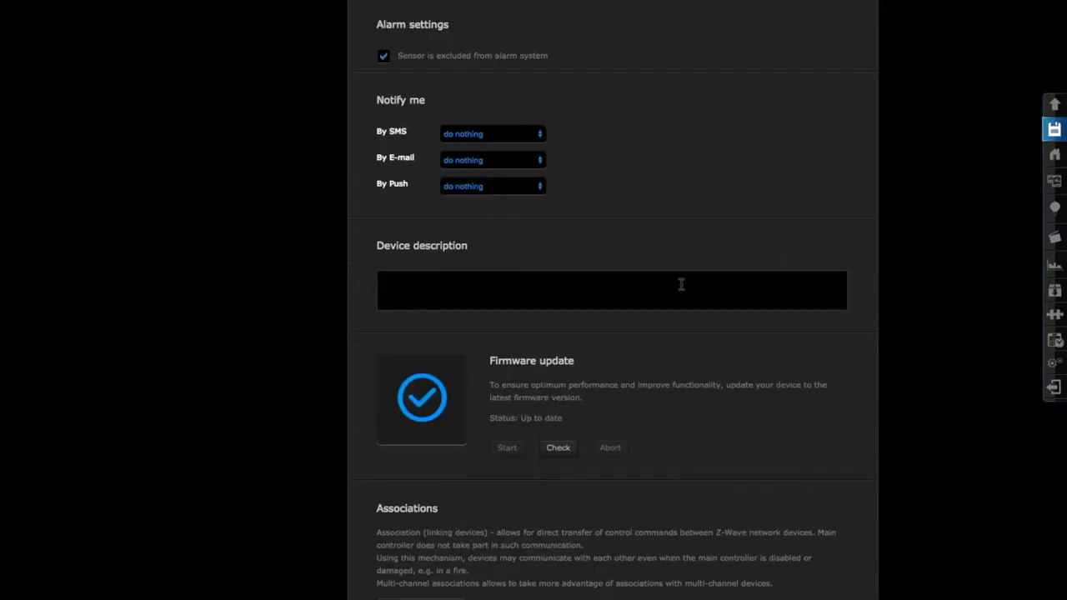
scroll(680, 284, "down", 5)
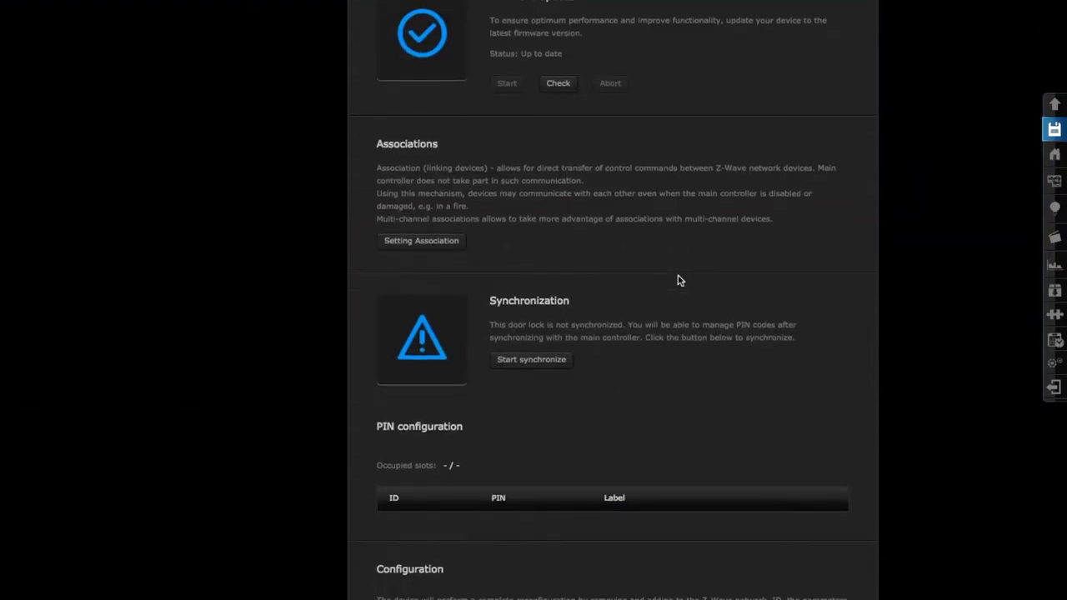
left_click(530, 360)
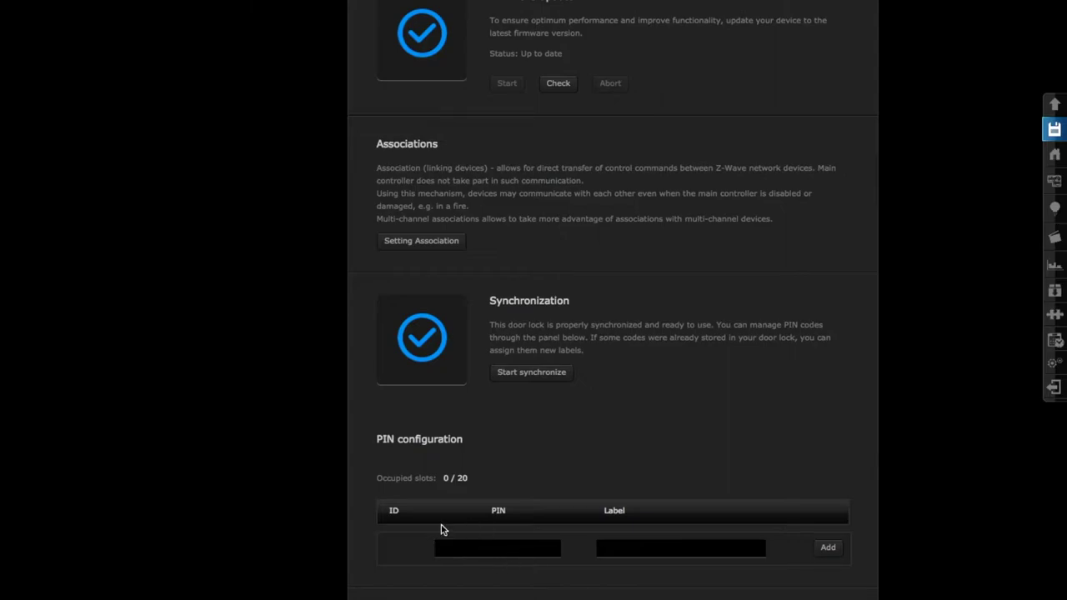
- Add a PIN code labelled 'Z-Wave Europe' in slot 1 and decline the browser's password-save offer
scroll(454, 518, "down", 1)
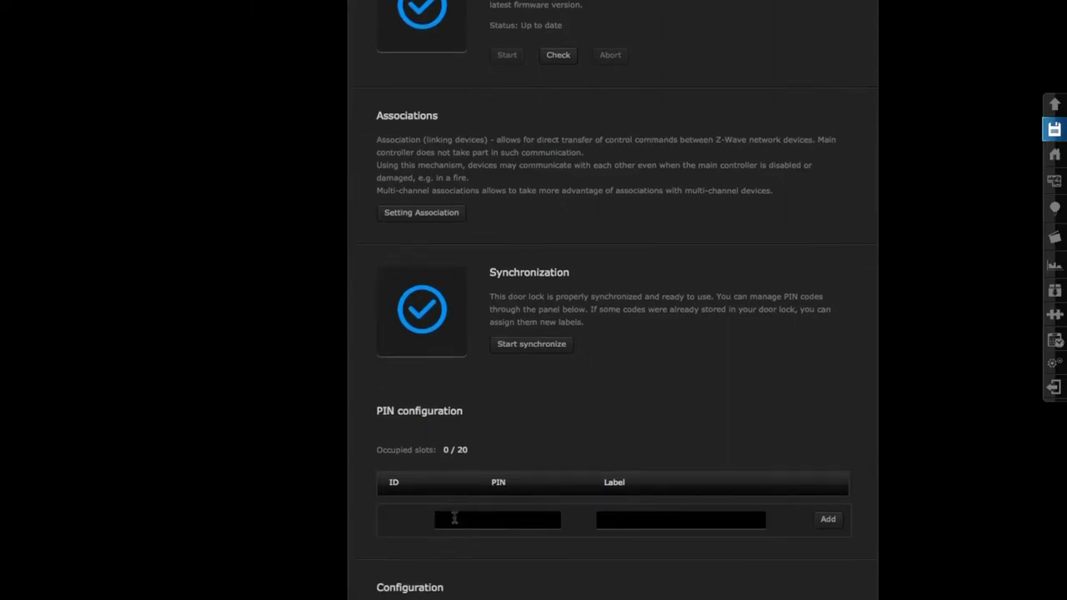
left_click(497, 511)
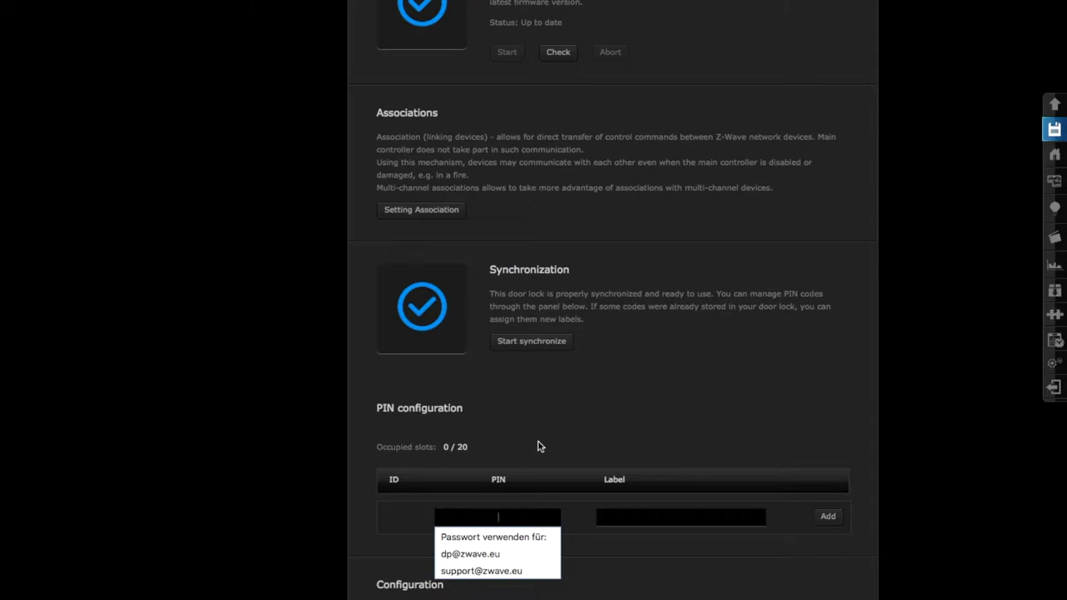
type("1")
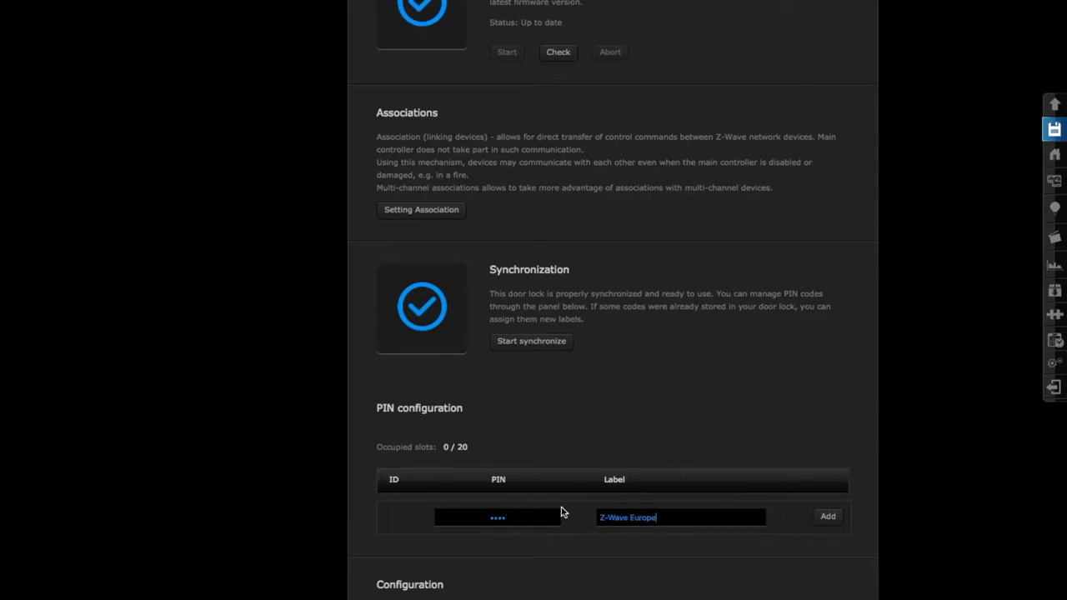
left_click(830, 518)
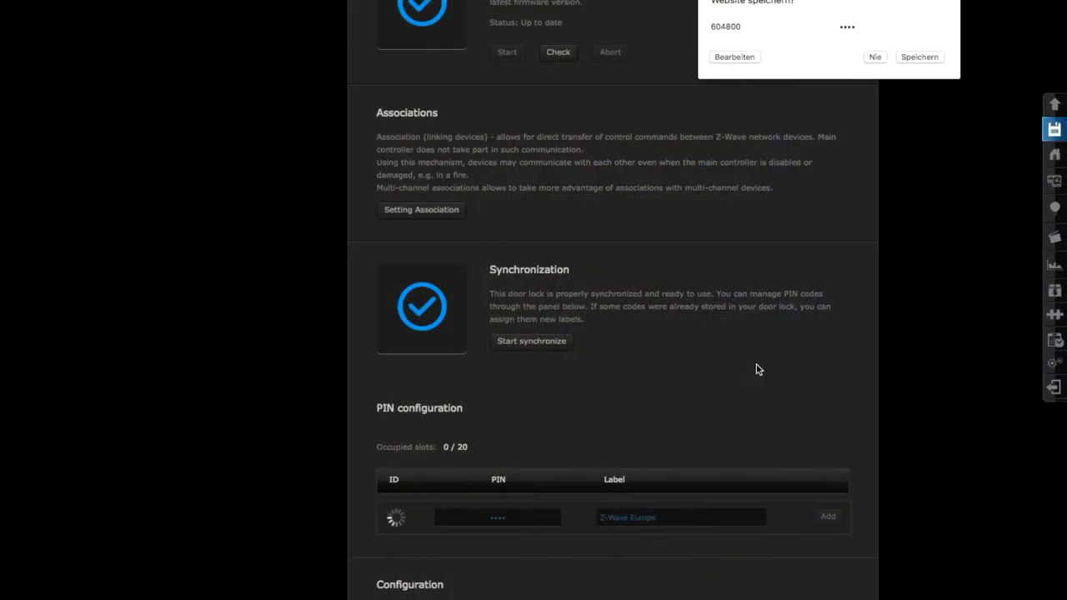
left_click(874, 57)
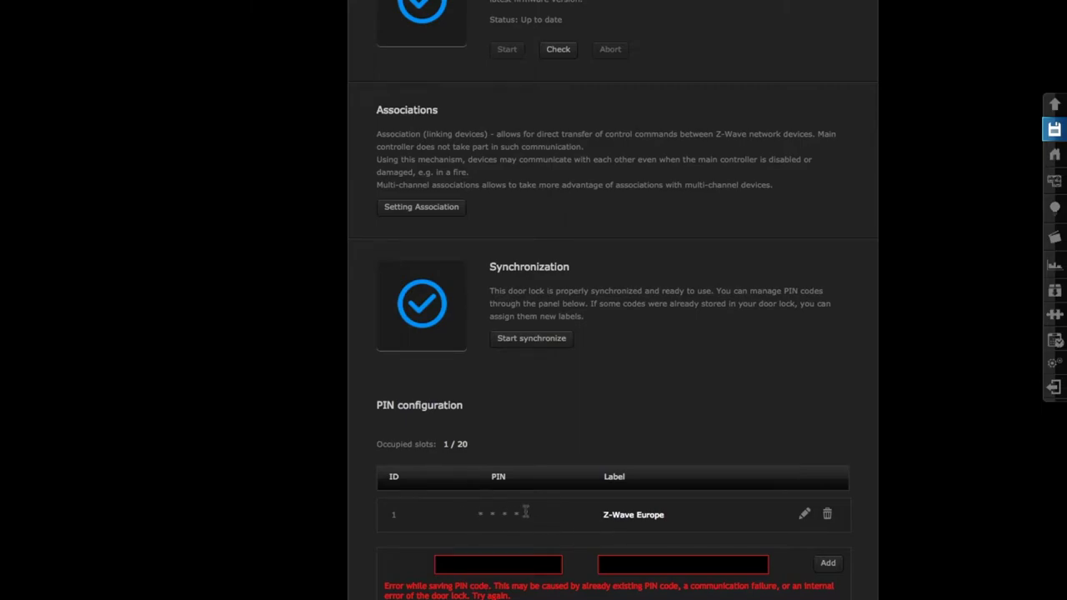
- Add a new graphic-block scene from the Scenes tab and open its Advanced editor
scroll(530, 515, "up", 15)
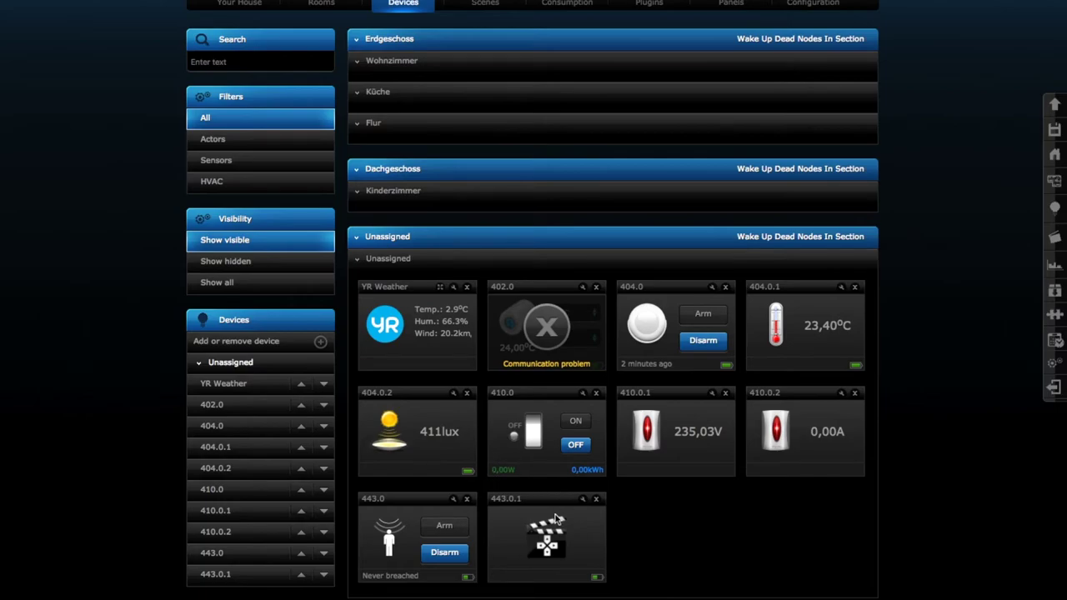
scroll(546, 535, "up", 3)
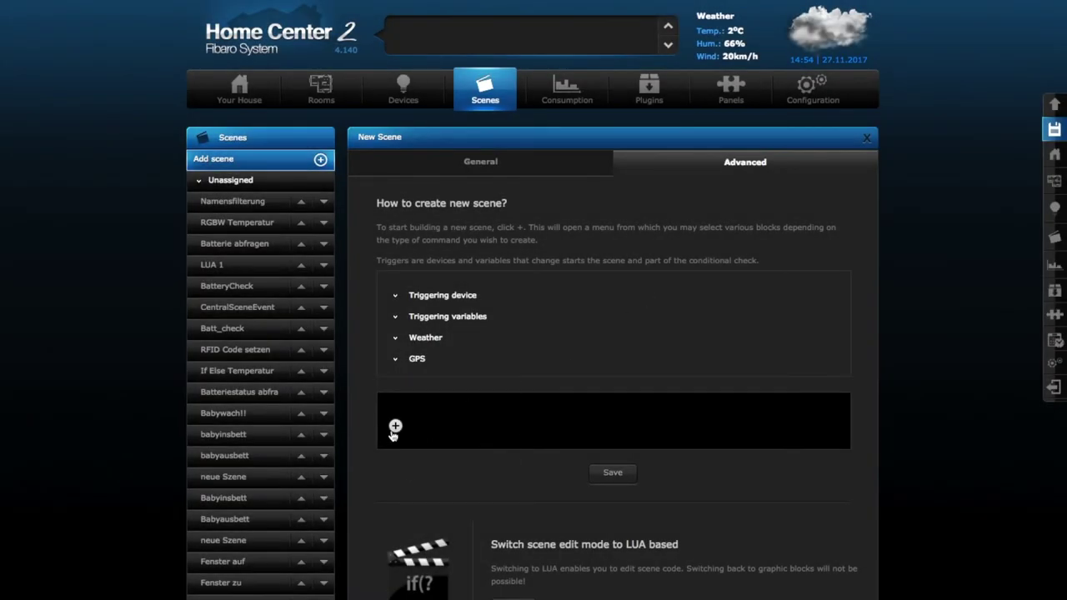
- Add a trigger block for unassigned device 443.0.1 with Key 21
left_click(393, 430)
mouse_move(497, 447)
mouse_move(550, 464)
mouse_move(658, 465)
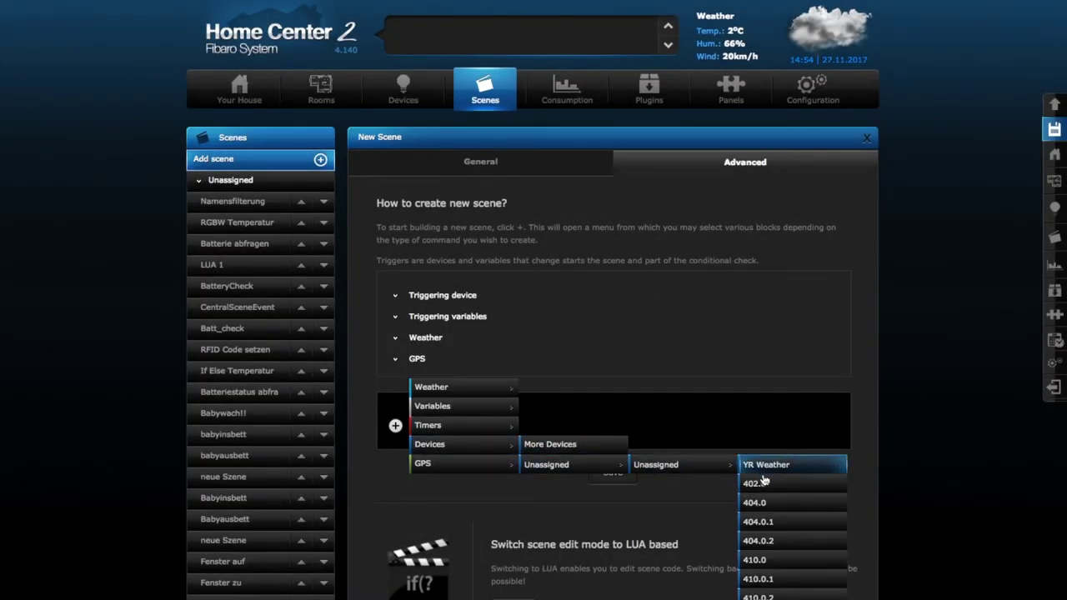
scroll(780, 508, "down", 3)
left_click(773, 505)
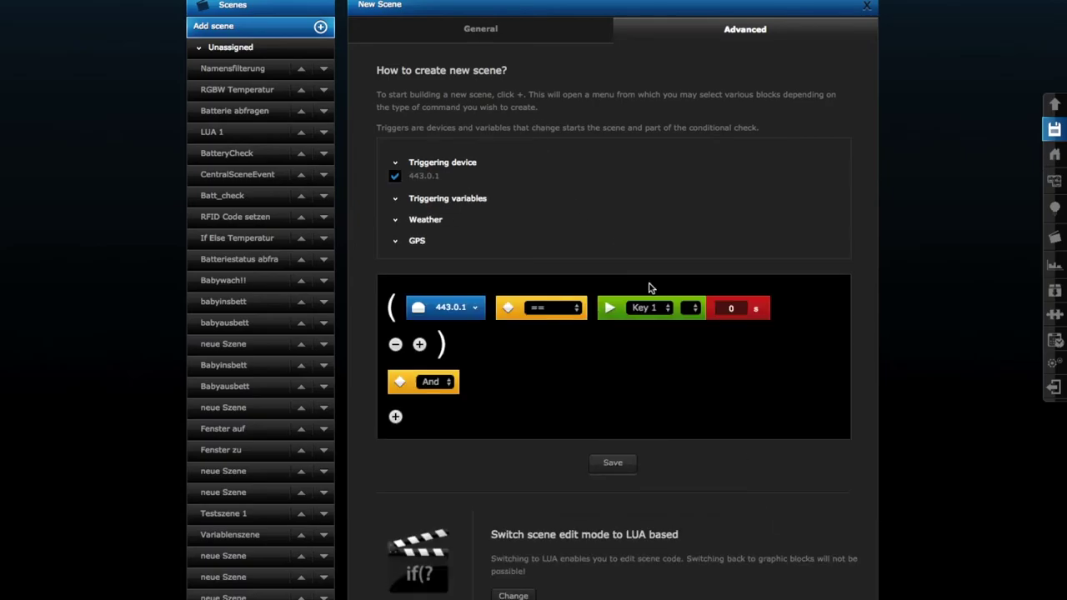
left_click(666, 310)
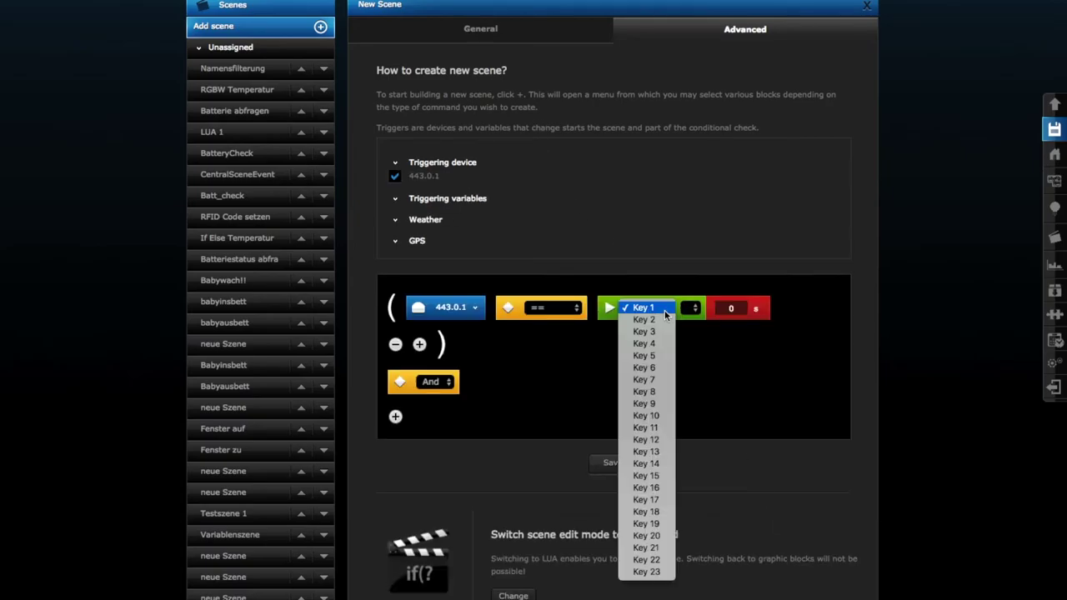
left_click(650, 549)
scroll(442, 359, "down", 1)
- Switch the connector to Then and add a Türklingel! push notification to samsung SM-G950F
left_click(440, 354)
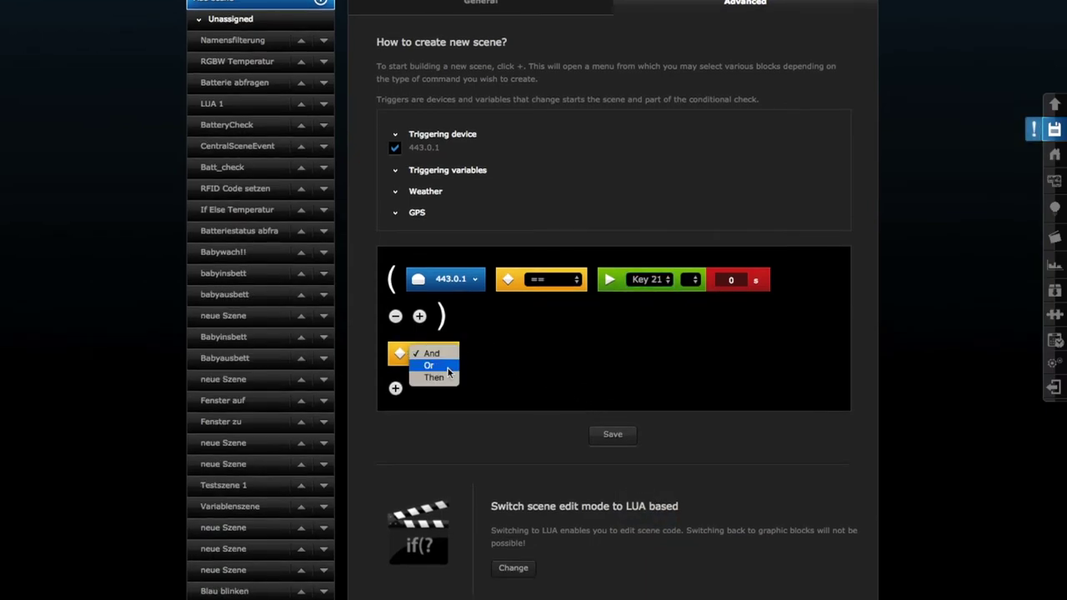
left_click(448, 377)
left_click(395, 387)
mouse_move(472, 417)
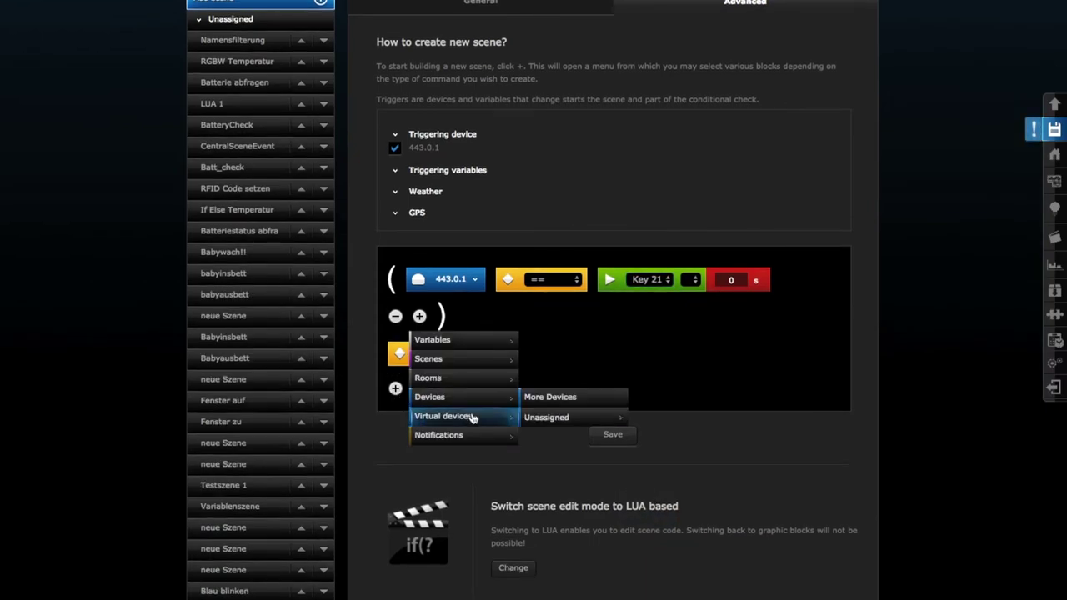
mouse_move(605, 421)
mouse_move(733, 418)
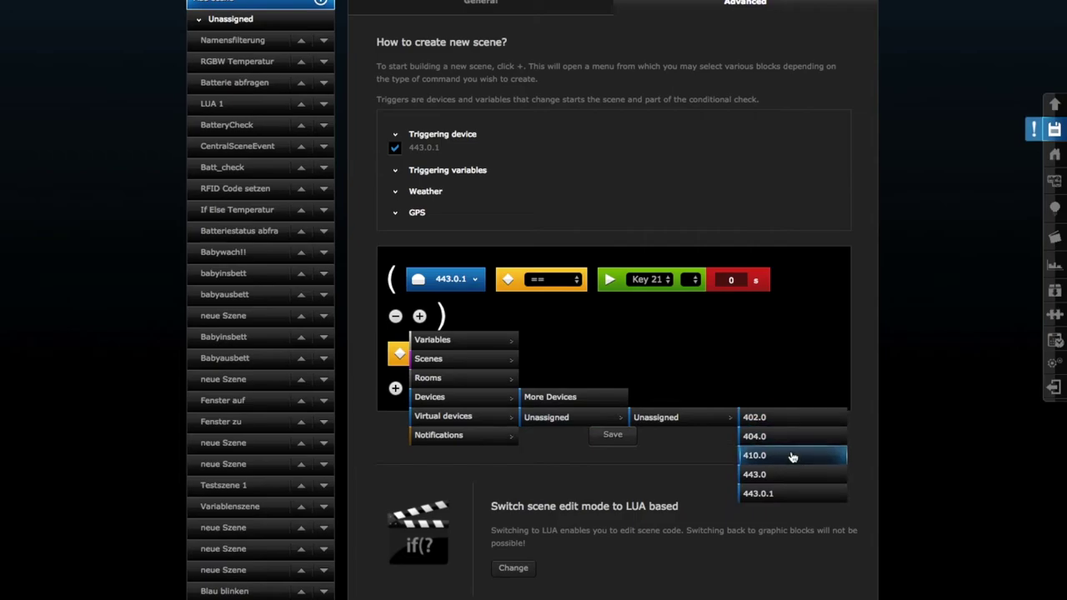
mouse_move(506, 436)
mouse_move(584, 475)
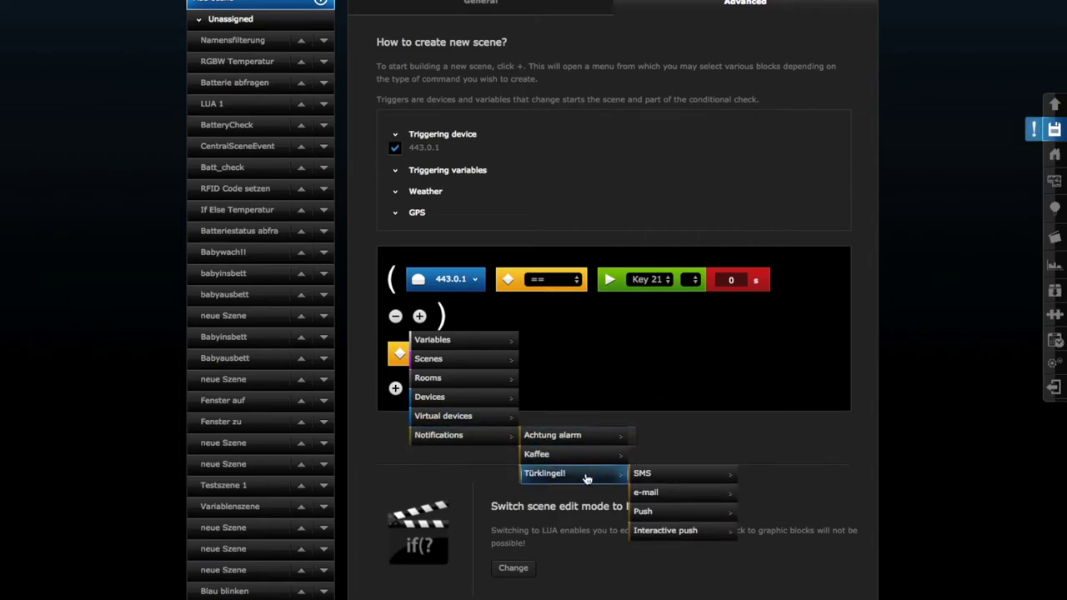
mouse_move(671, 510)
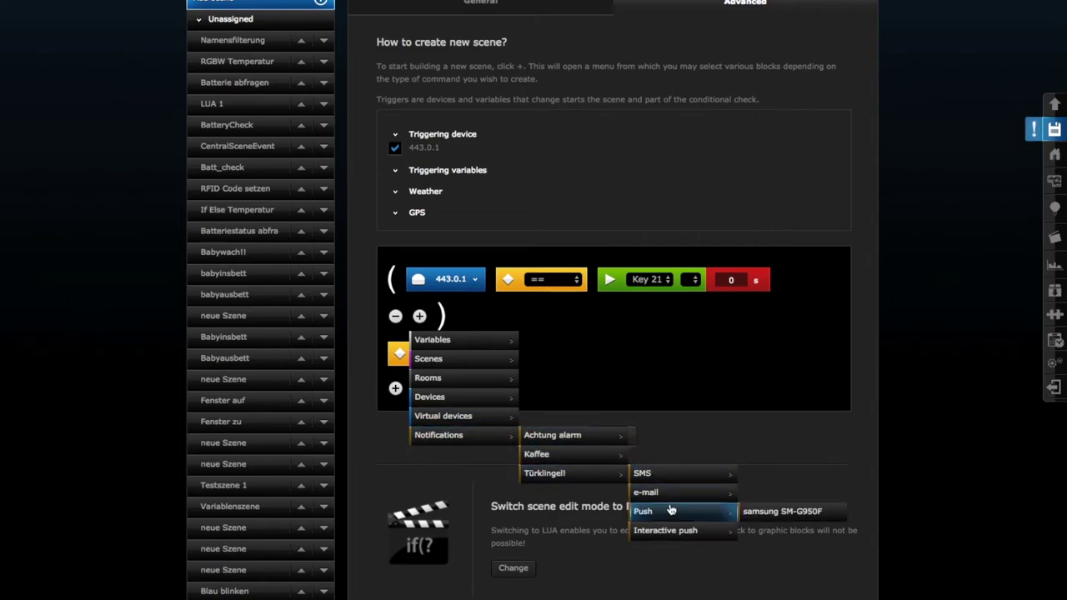
left_click(782, 511)
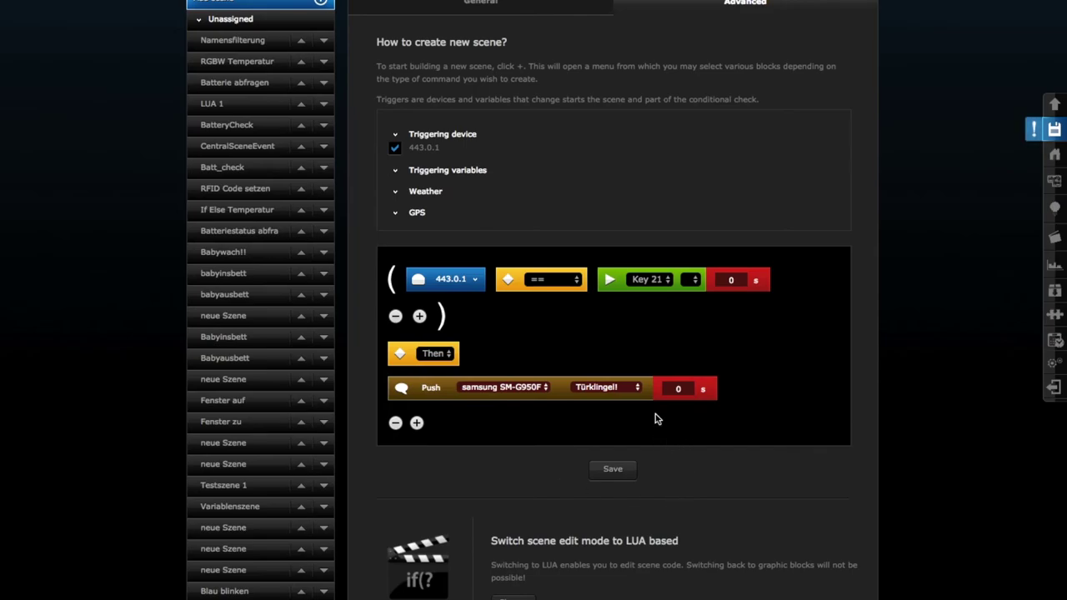
- Change the trigger block's key from Key 21 to Key 1
left_click(656, 282)
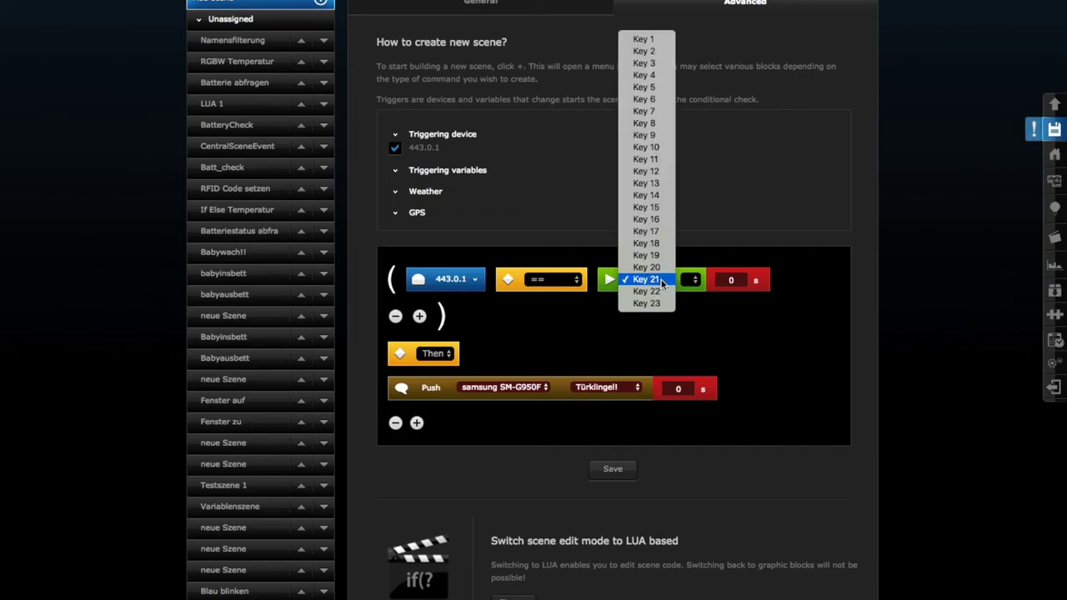
left_click(641, 40)
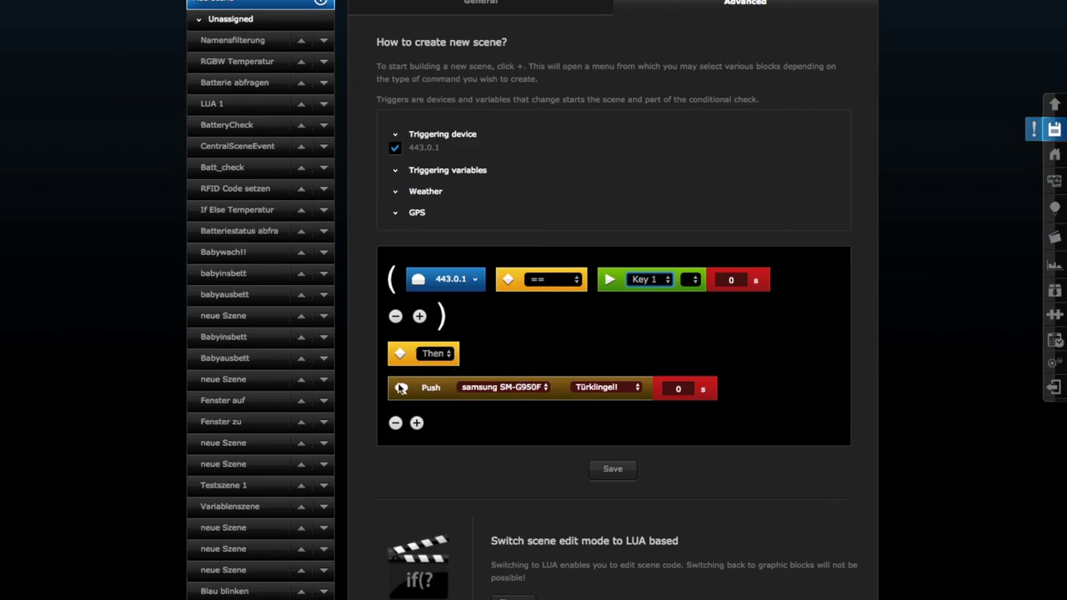
scroll(540, 369, "up", 2)
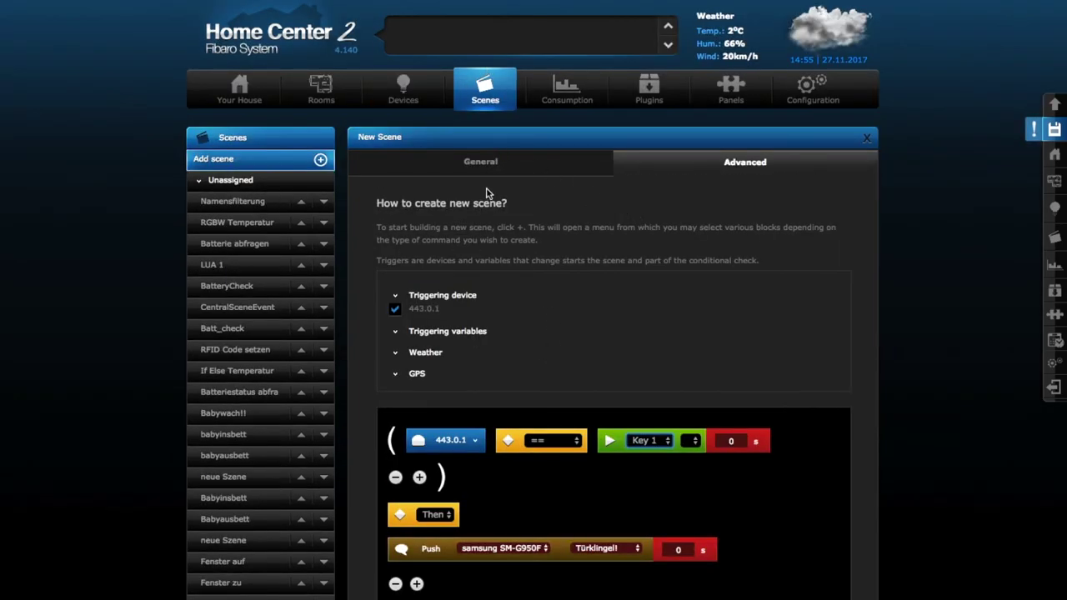
scroll(617, 273, "down", 1)
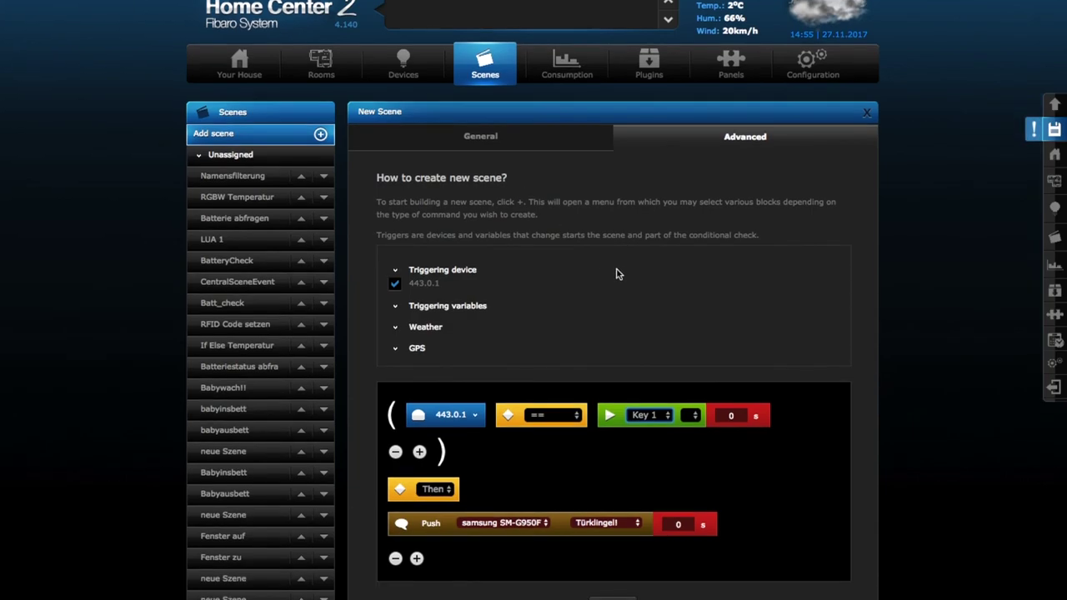
- Return to the Devices overview, confirming Verlassen in the leave-page prompt
left_click(408, 73)
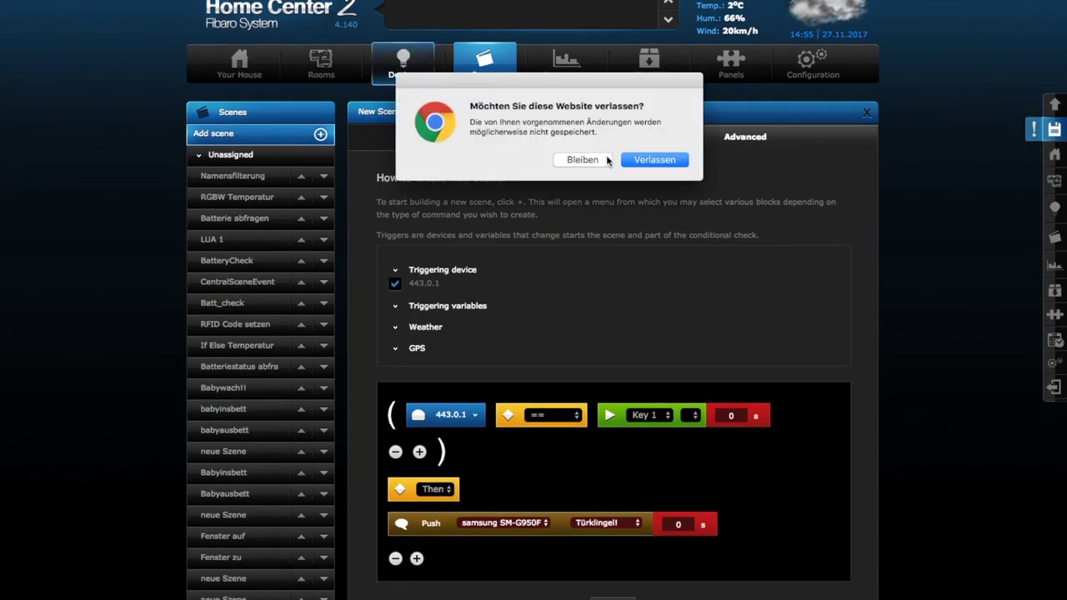